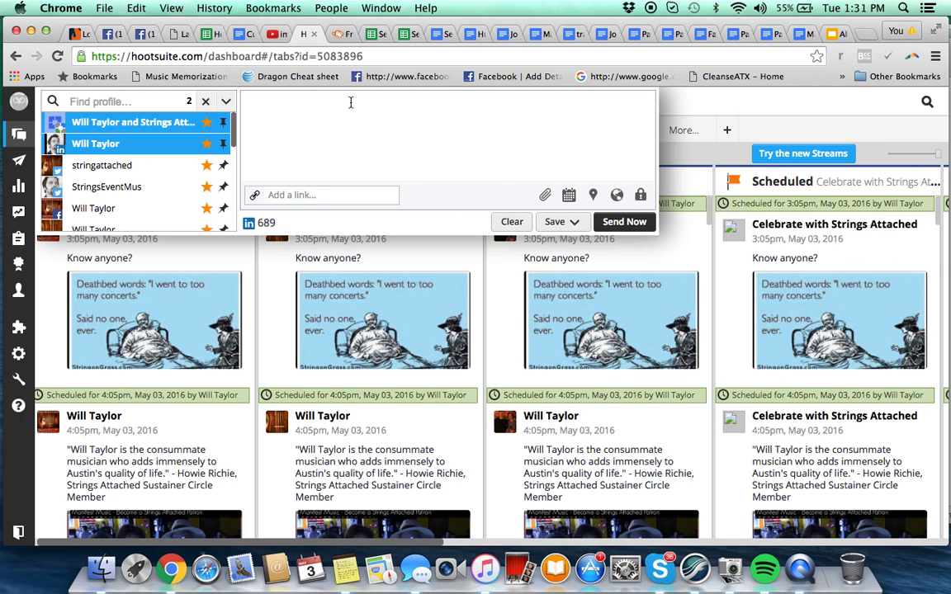
# Collapse the composer, scroll the stream columns right and left, then reopen the composer.
pyautogui.click(672, 101)
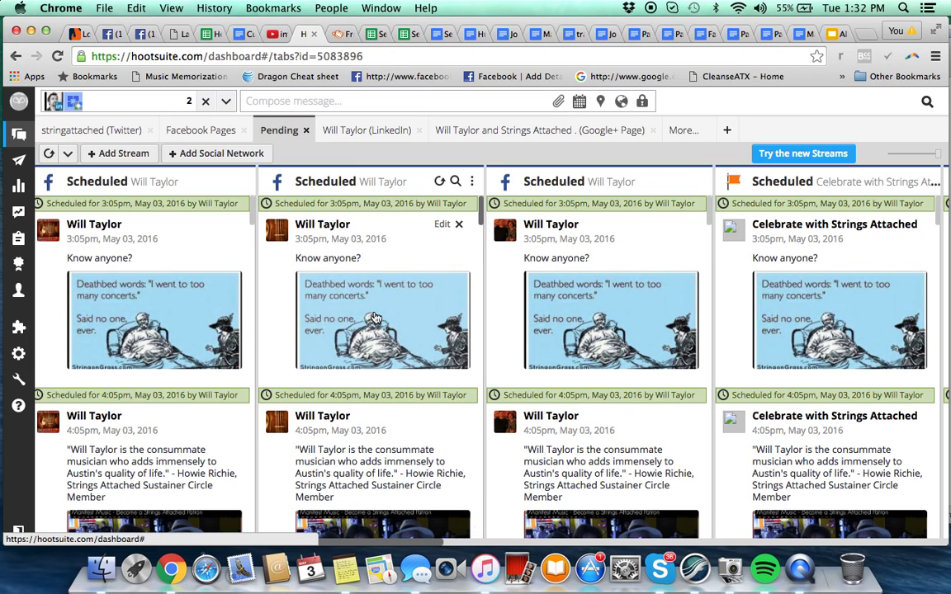
pyautogui.hscroll(8, 577, 252)
pyautogui.hscroll(-8, 636, 256)
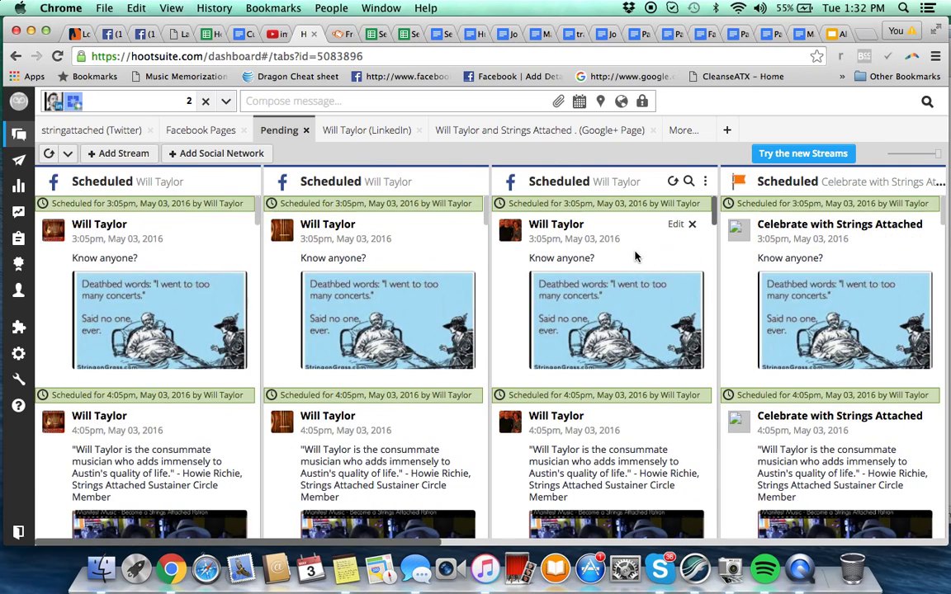
pyautogui.click(385, 103)
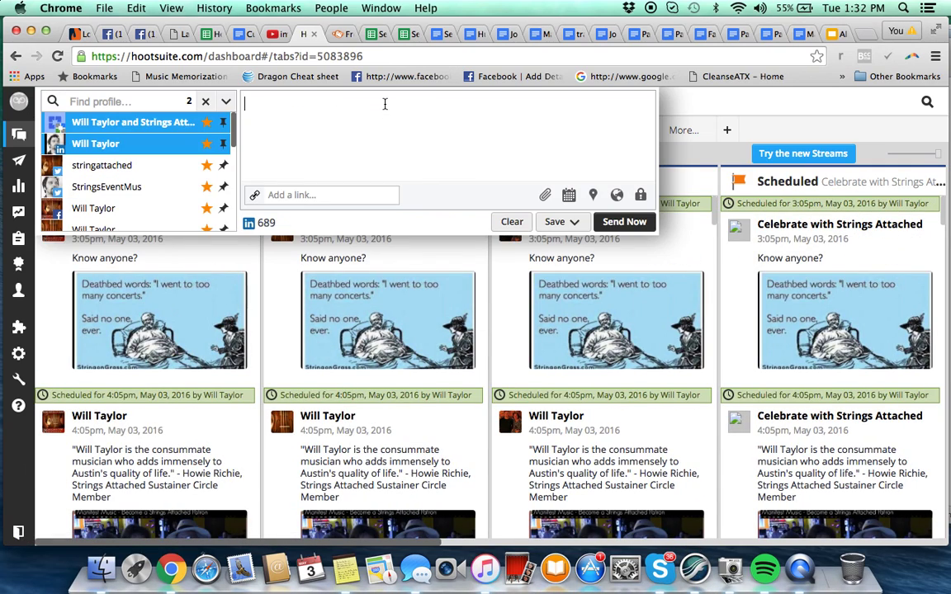
# Select all Favorites profiles for the new post and review the profile list.
pyautogui.click(225, 101)
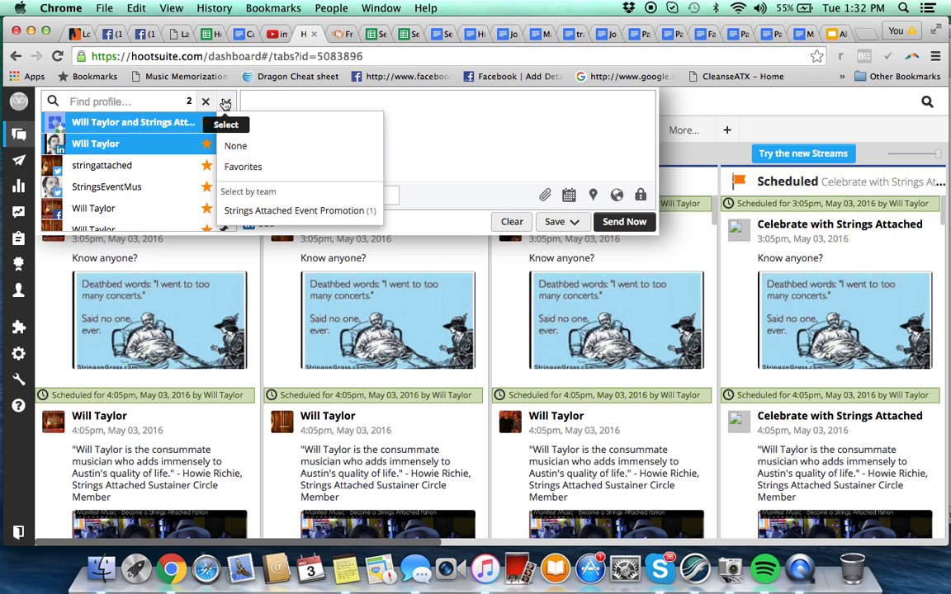
pyautogui.click(471, 157)
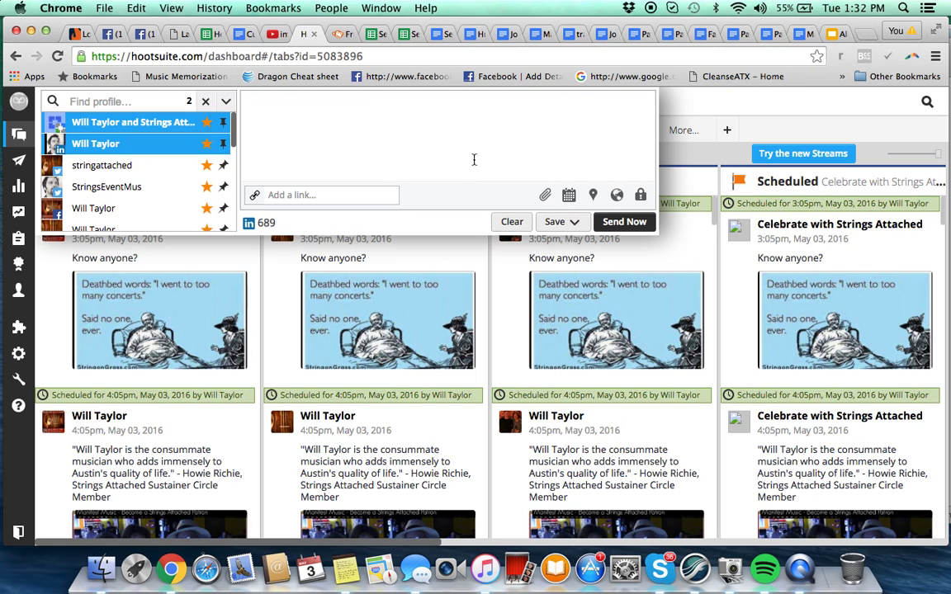
pyautogui.moveTo(192, 159)
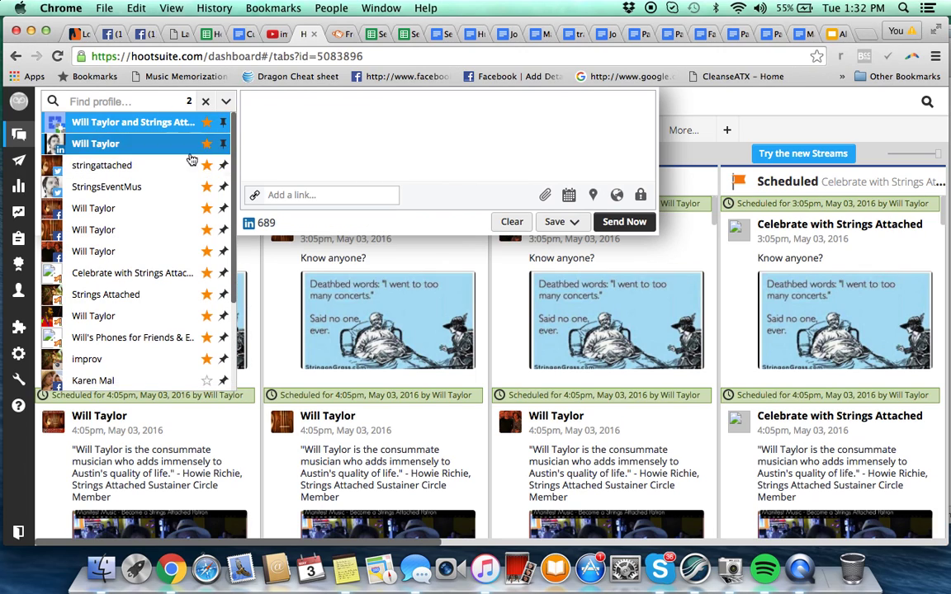
pyautogui.click(225, 101)
pyautogui.click(248, 165)
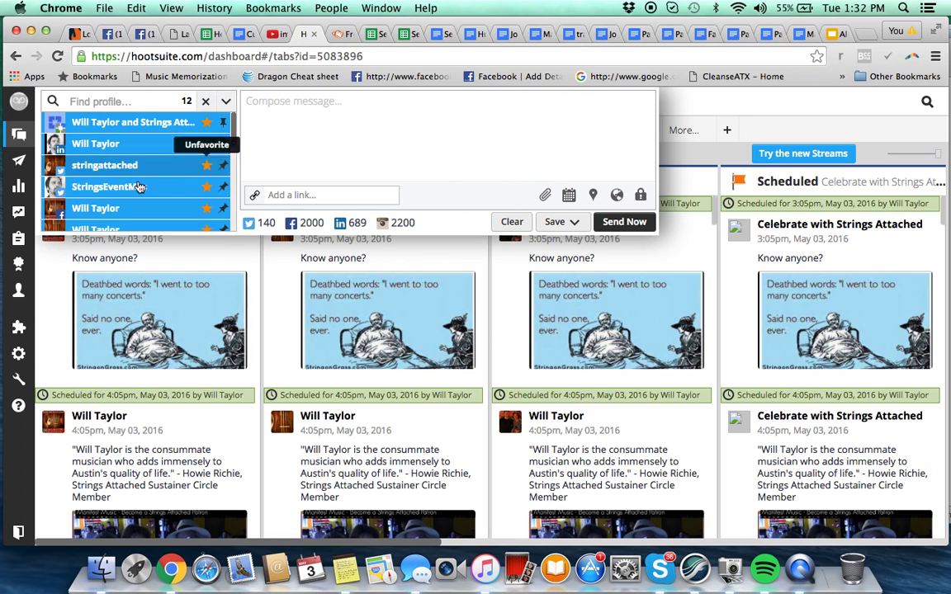
pyautogui.moveTo(131, 187)
pyautogui.scroll(-1, 128, 190)
pyautogui.scroll(-2, 128, 190)
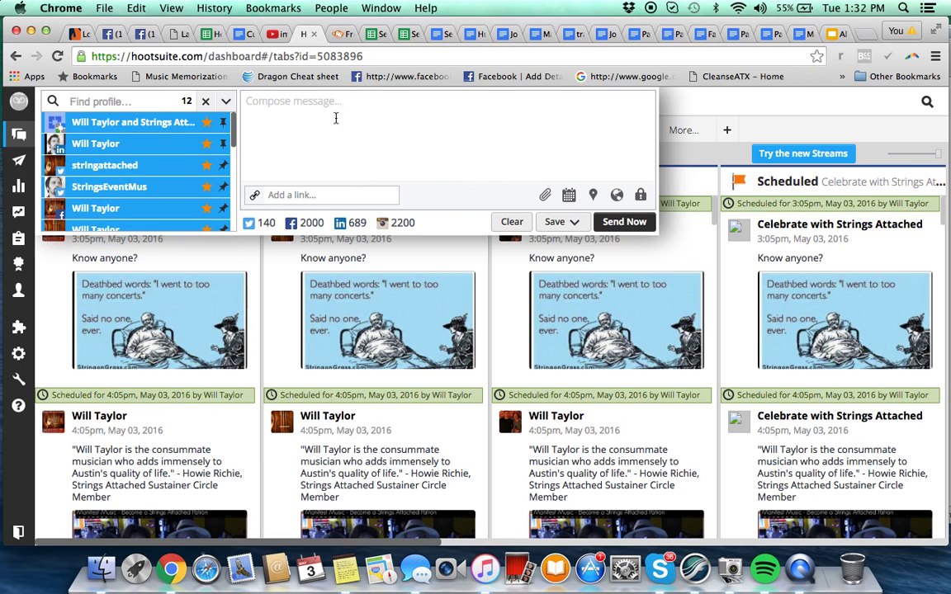
pyautogui.scroll(-3, 159, 206)
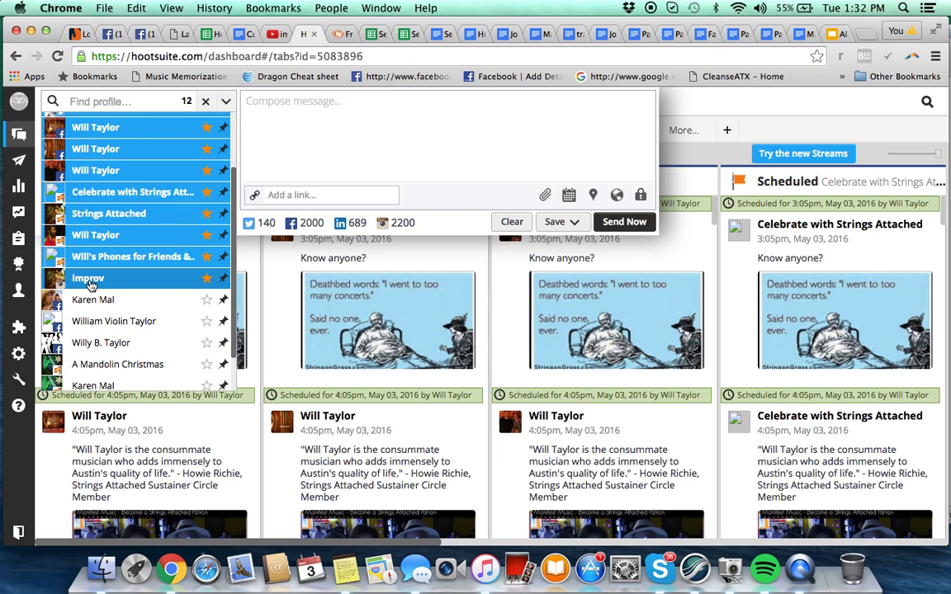
pyautogui.scroll(3, 90, 281)
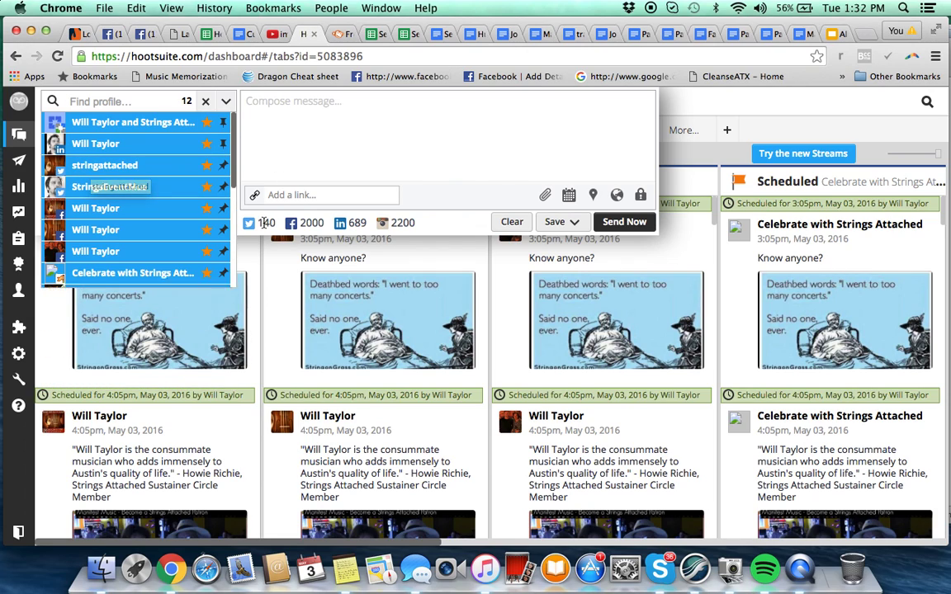
# Deselect both Twitter profiles and the improv Instagram profile, then open the photo/video attach area.
pyautogui.click(354, 135)
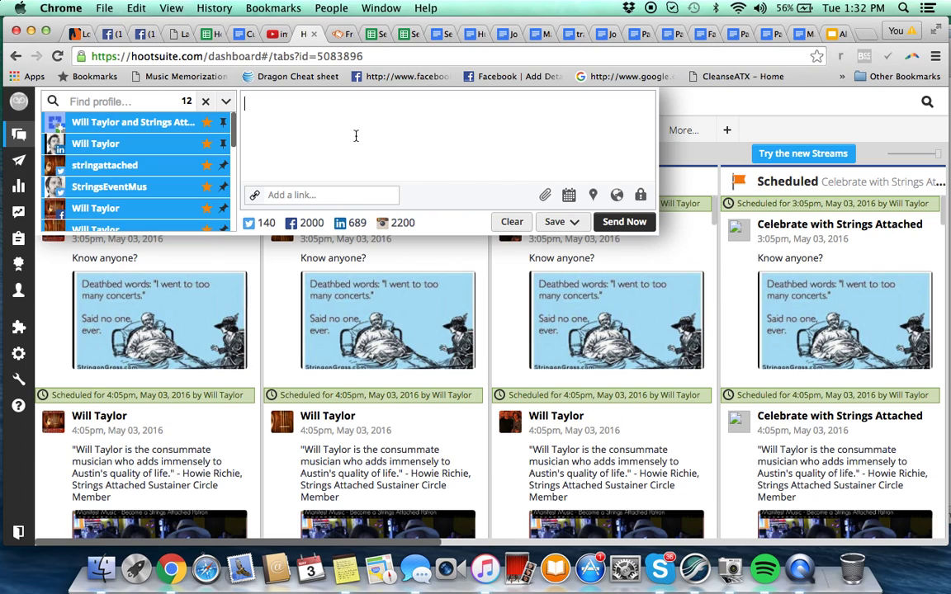
pyautogui.click(102, 166)
pyautogui.click(114, 167)
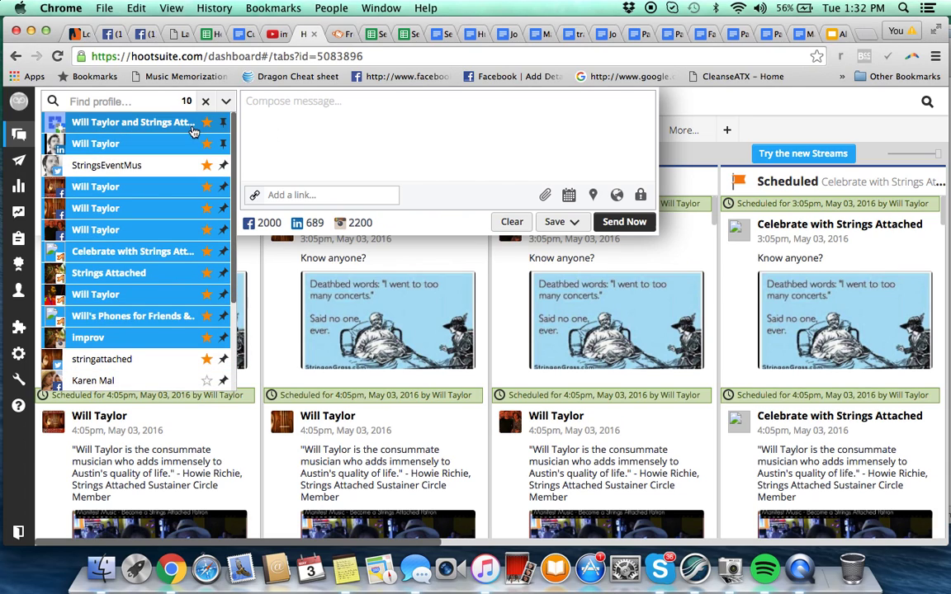
pyautogui.click(115, 338)
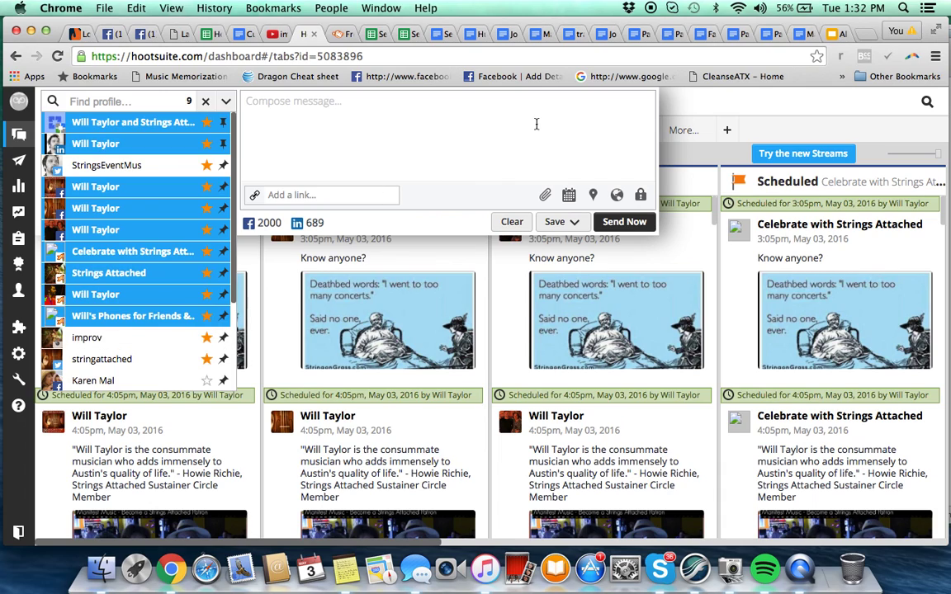
pyautogui.click(546, 196)
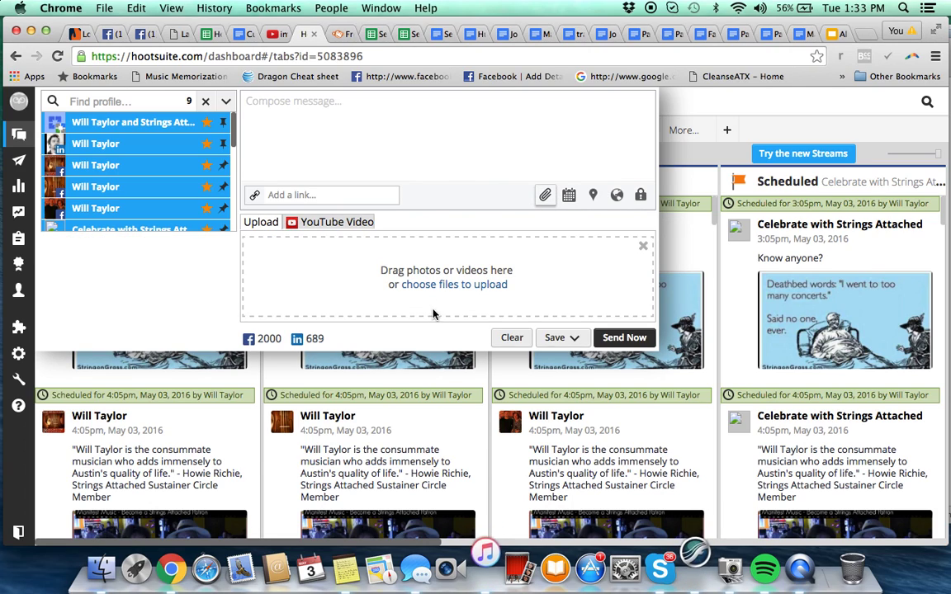
# Open scheduling and toggle the send time to AM and back to PM.
pyautogui.click(569, 194)
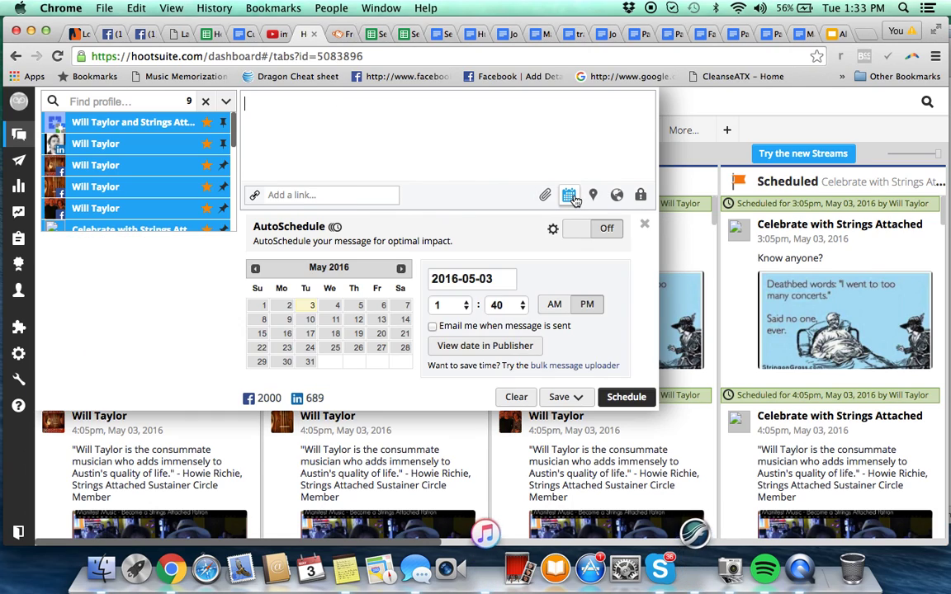
pyautogui.click(553, 307)
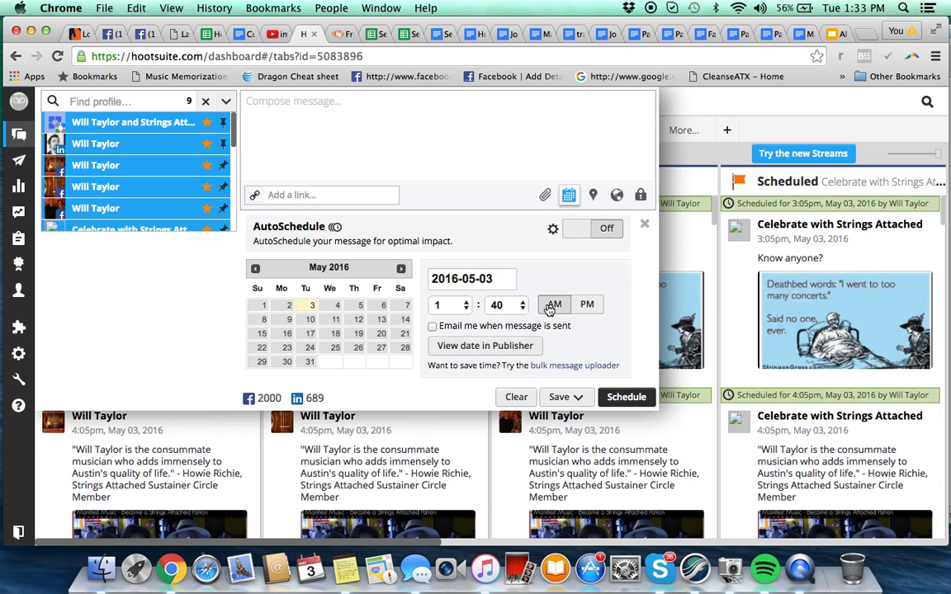
pyautogui.click(587, 306)
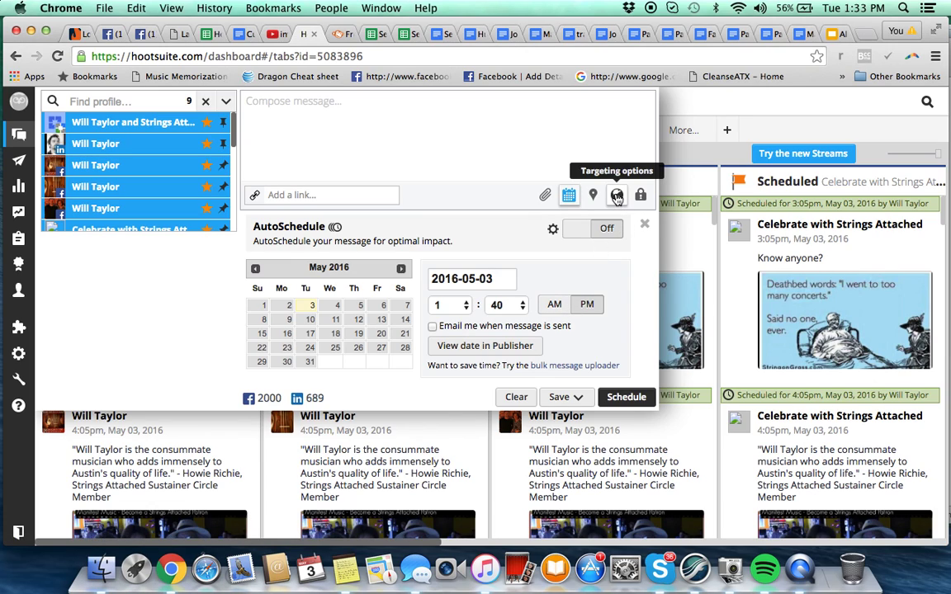
# Review the Facebook, Google+ and LinkedIn privacy choices, then show message targeting options.
pyautogui.click(640, 196)
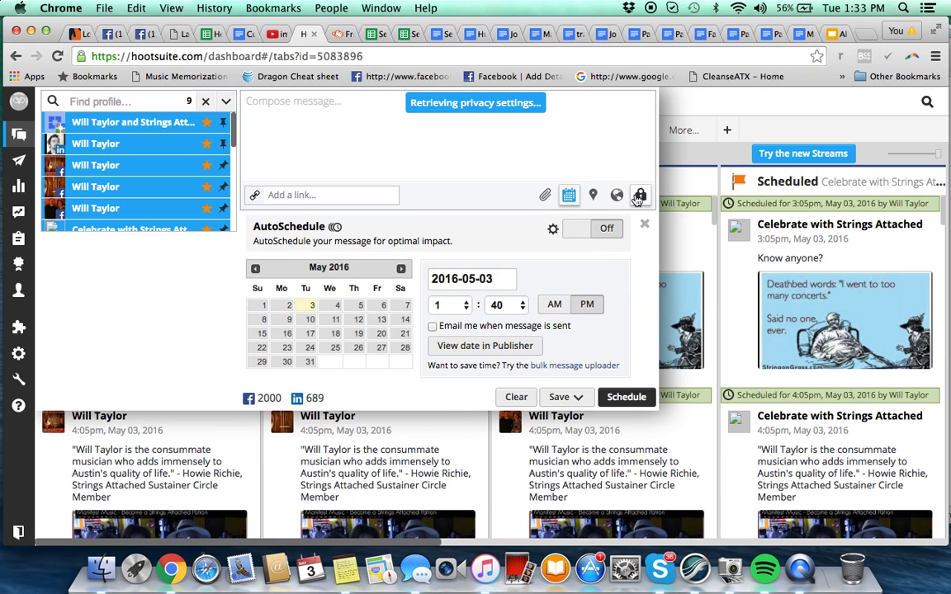
pyautogui.click(464, 262)
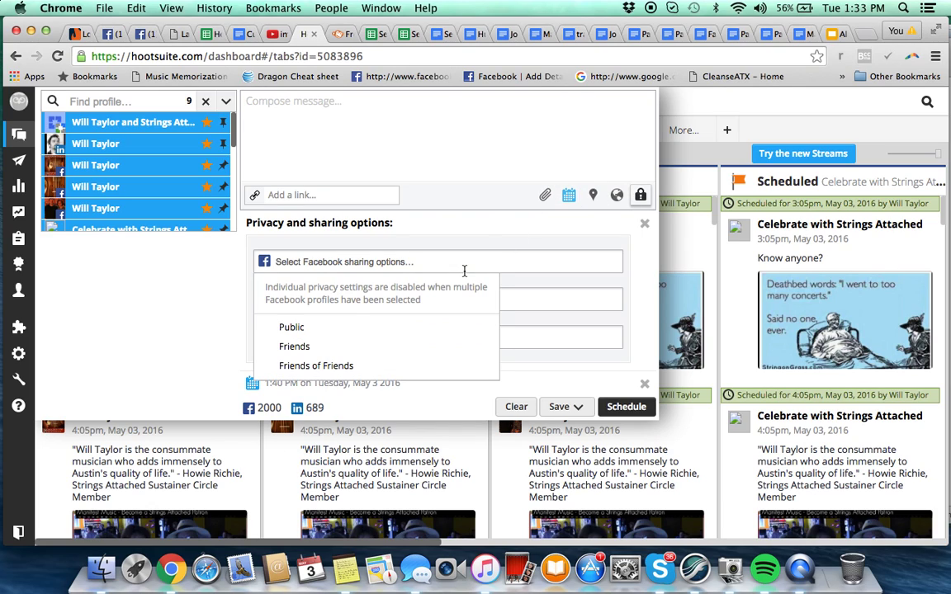
pyautogui.click(520, 304)
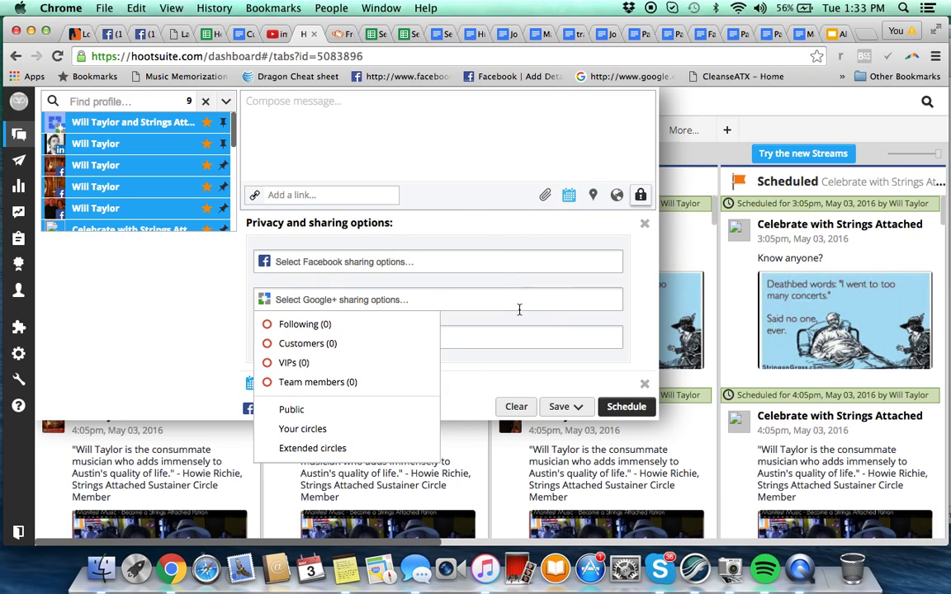
pyautogui.click(505, 331)
pyautogui.click(433, 210)
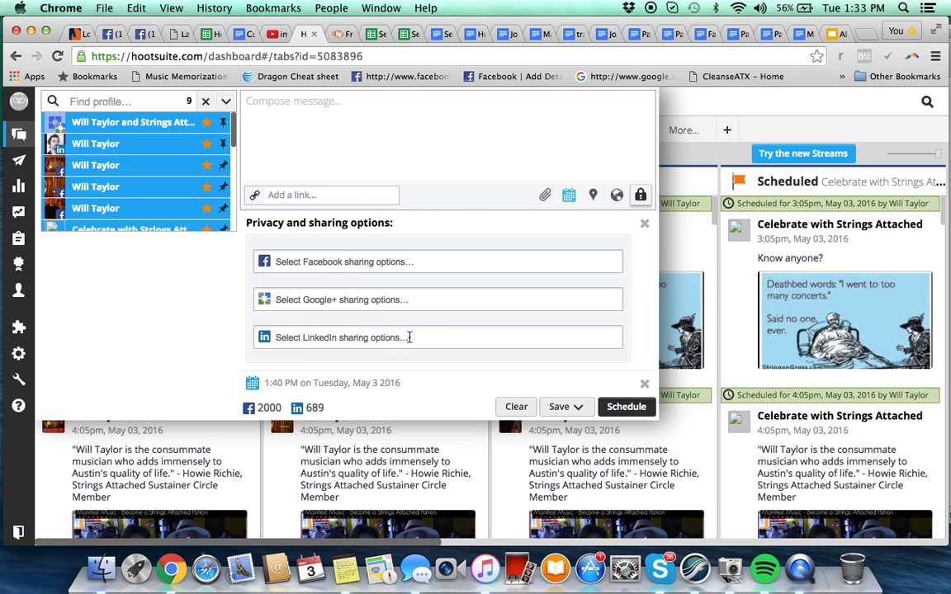
pyautogui.click(616, 196)
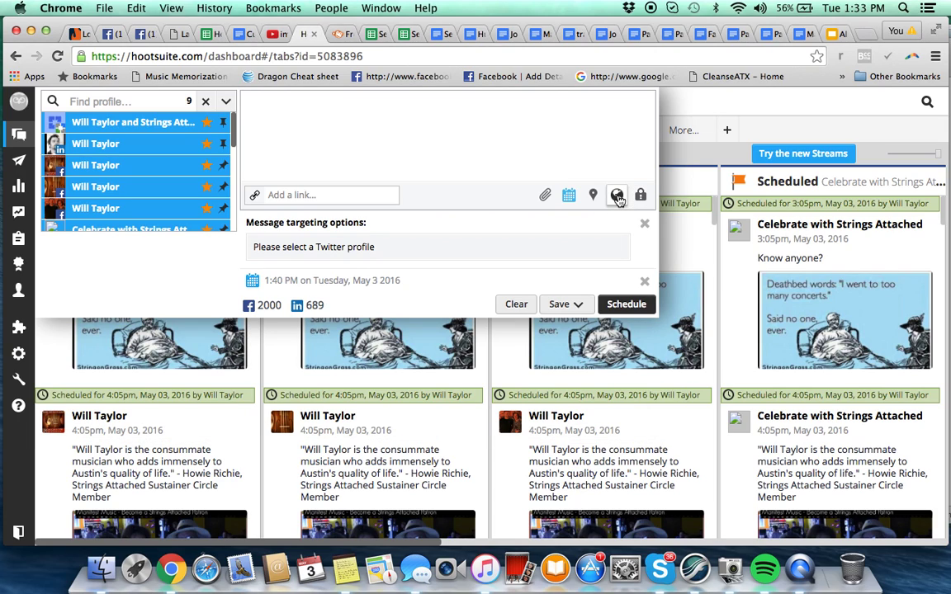
# Open the media attach area, try the link field, then return to the message box.
pyautogui.click(569, 197)
pyautogui.click(543, 195)
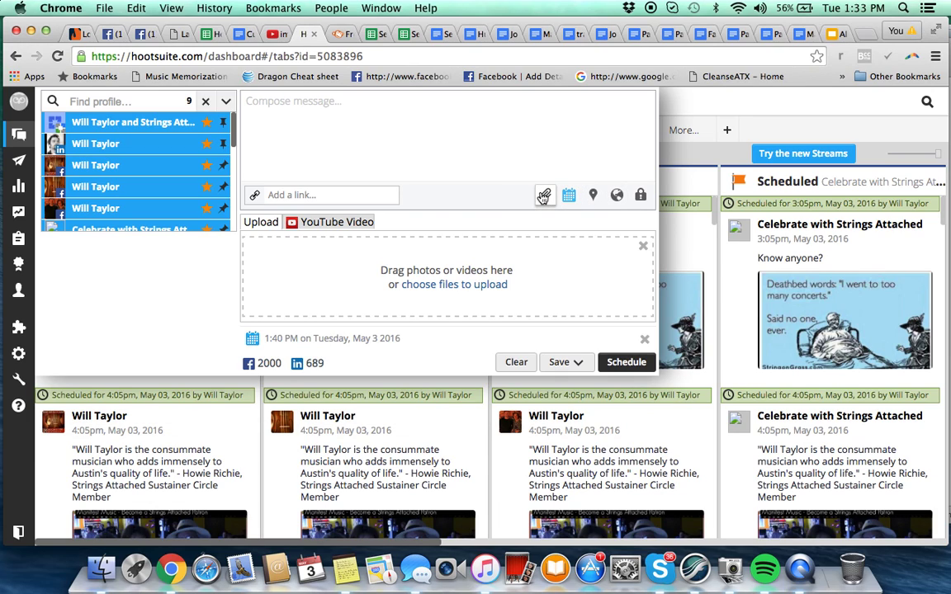
pyautogui.click(333, 193)
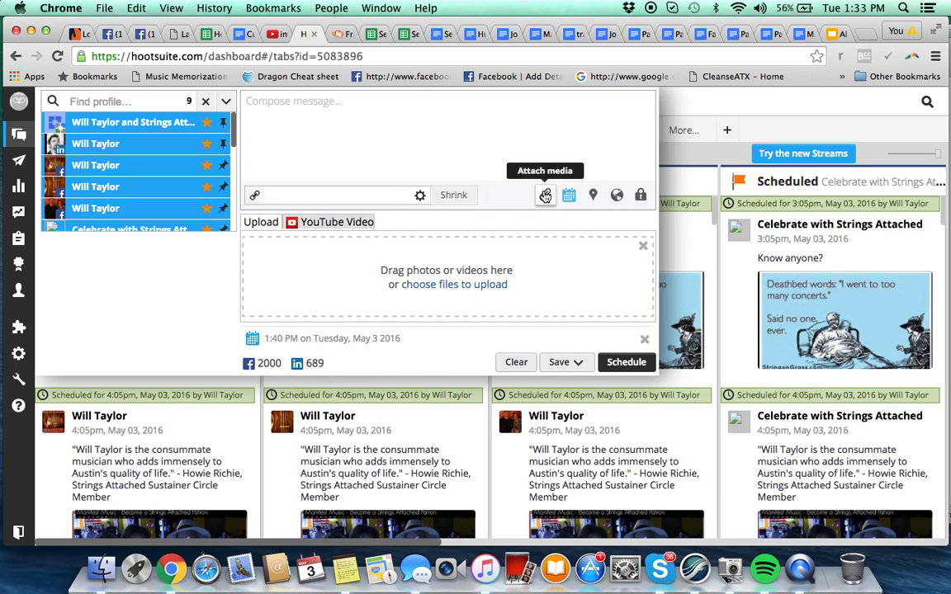
pyautogui.click(453, 154)
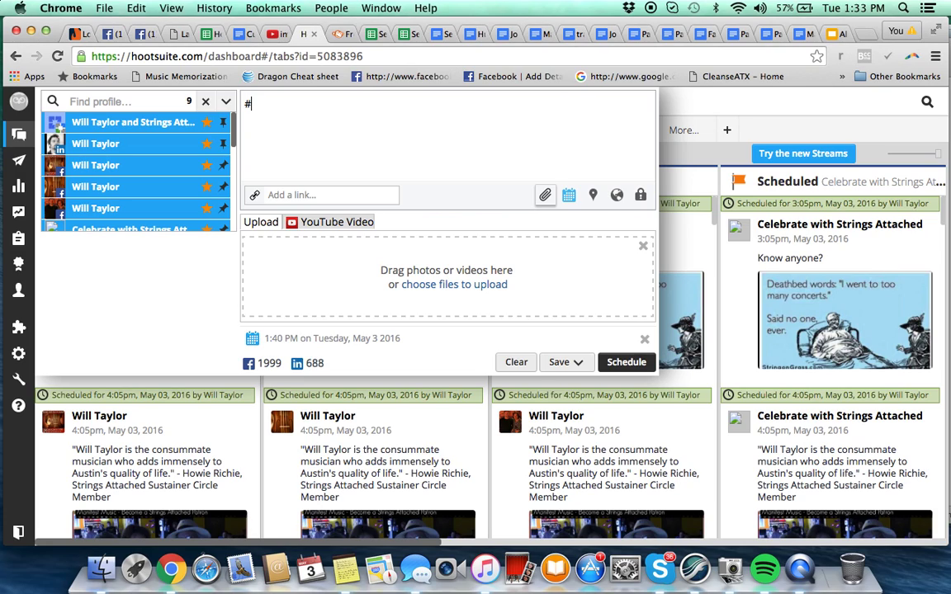
# Type #austinmusic, #austinlivemusic, #stringsattached and #humpdayhappy, then select all and delete them.
pyautogui.write('ustinmusic, #a')
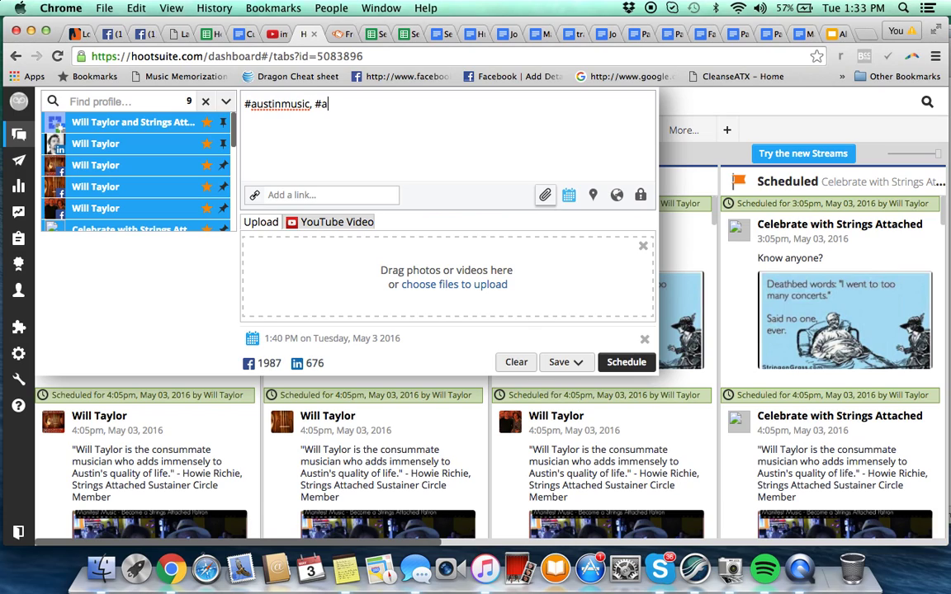
pyautogui.write('ustinlivemusic')
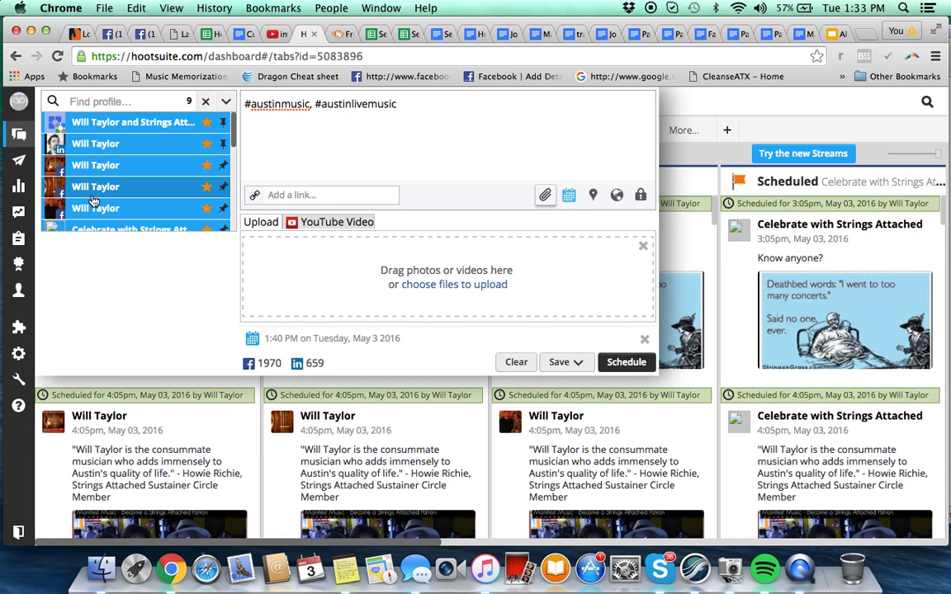
pyautogui.moveTo(94, 202)
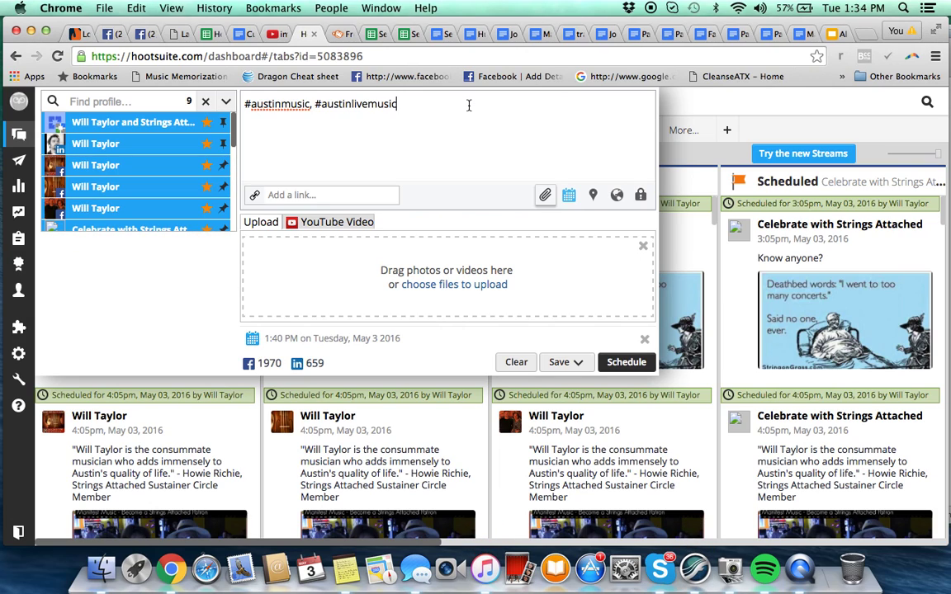
pyautogui.write(', #strings')
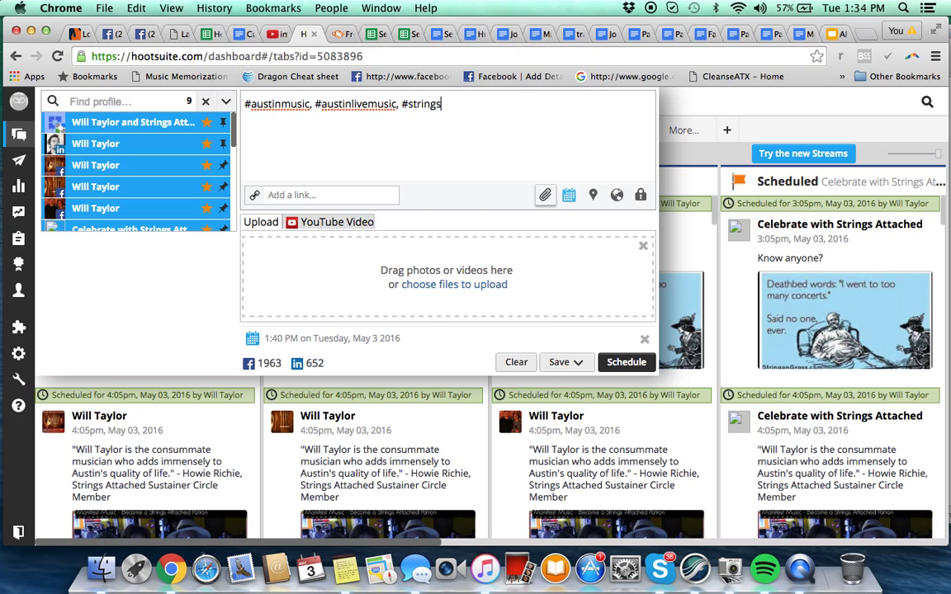
pyautogui.write('attached, @')
pyautogui.press('BackSpace')
pyautogui.press('BackSpace')
pyautogui.write('#humpdayhappyhour')
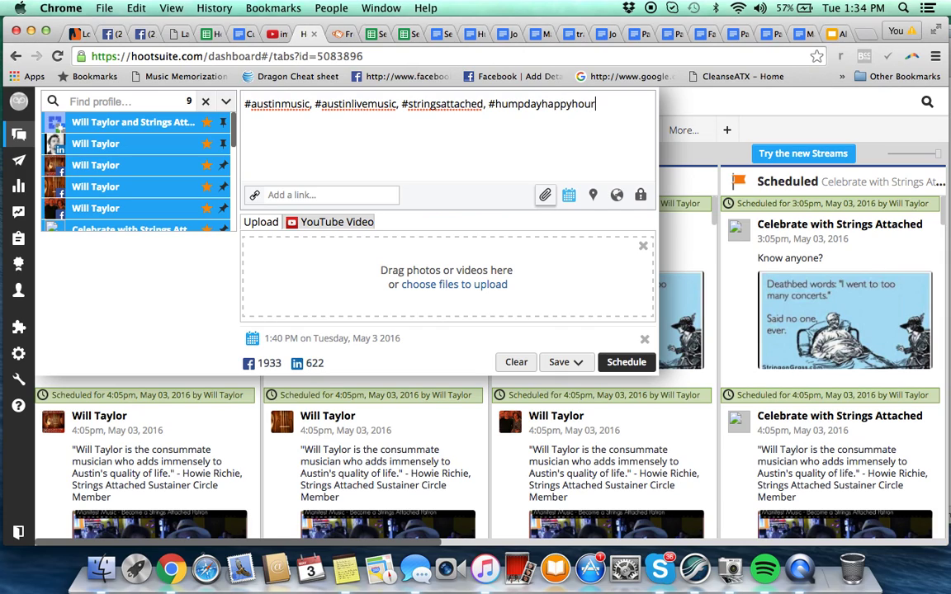
pyautogui.press('super+a')
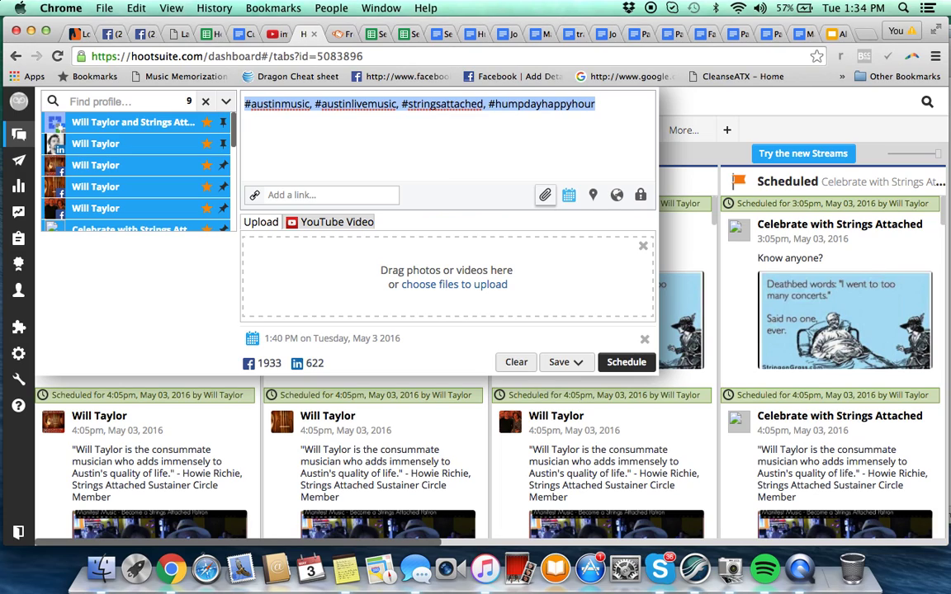
pyautogui.press('BackSpace')
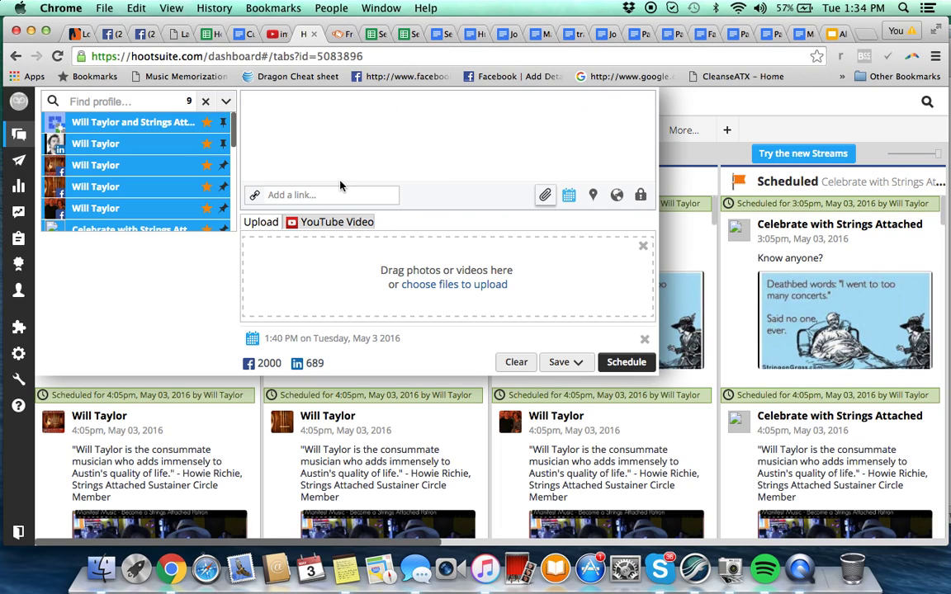
# Add an untitled stream board, collapse the composer, and switch to the Pending board.
pyautogui.click(726, 130)
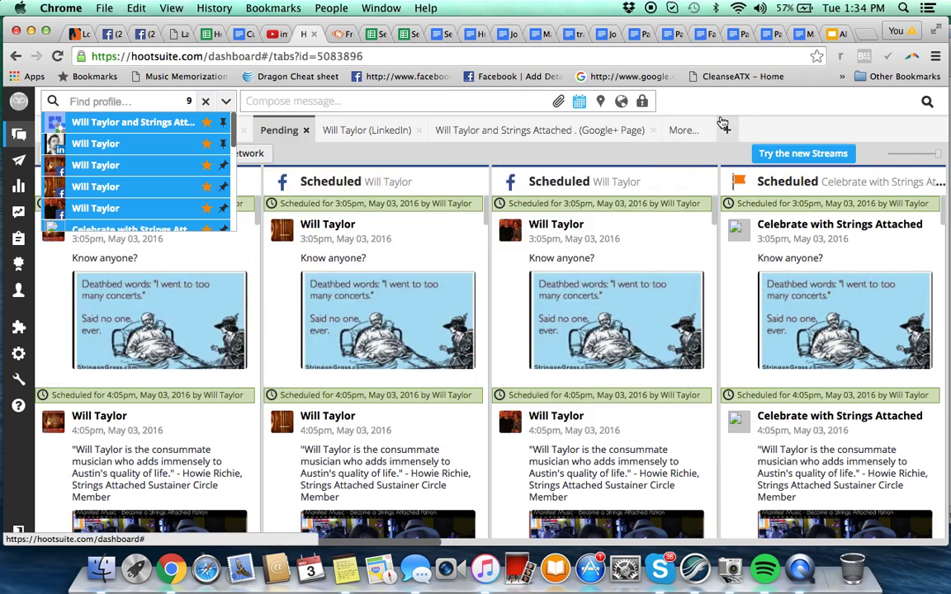
pyautogui.click(517, 138)
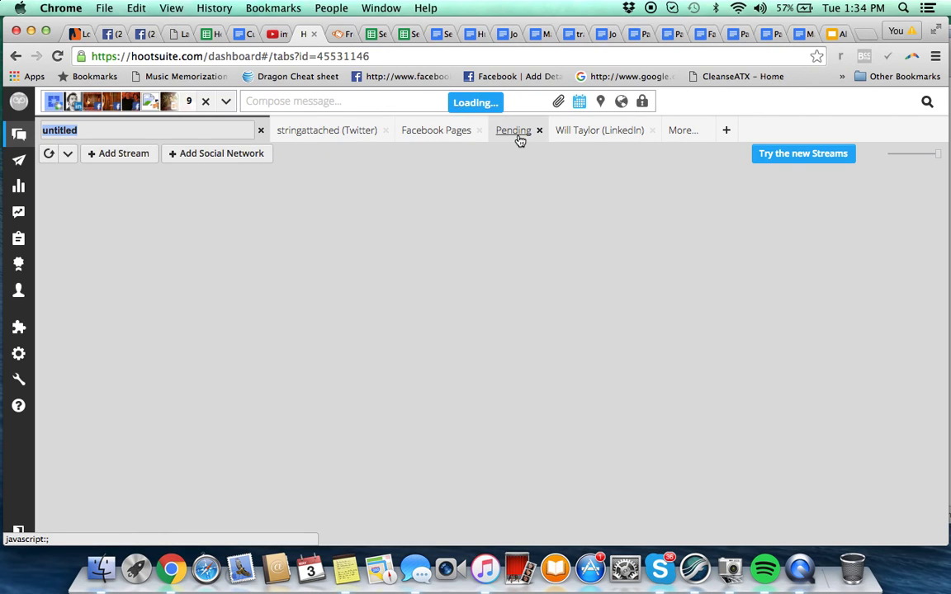
pyautogui.click(354, 101)
pyautogui.click(701, 90)
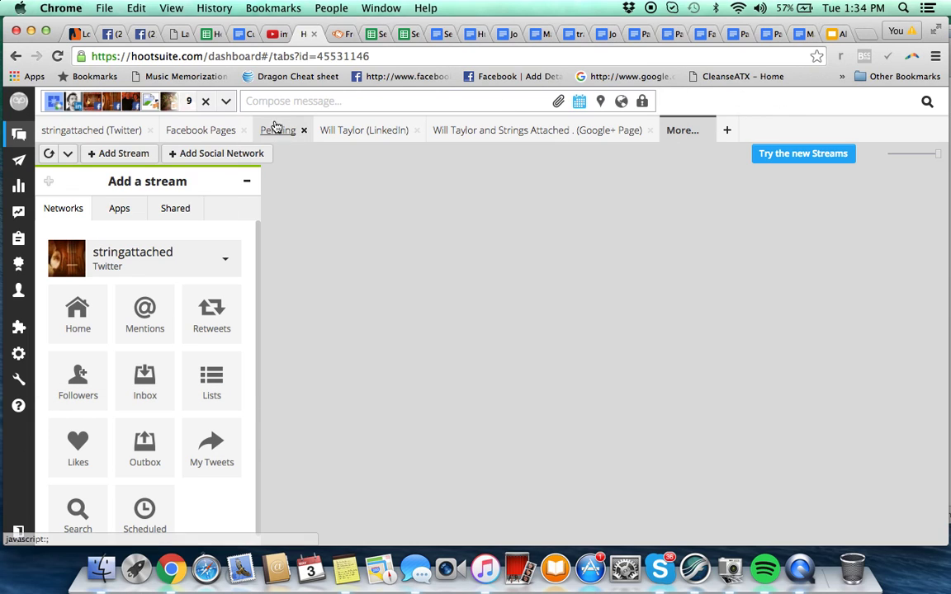
pyautogui.click(277, 129)
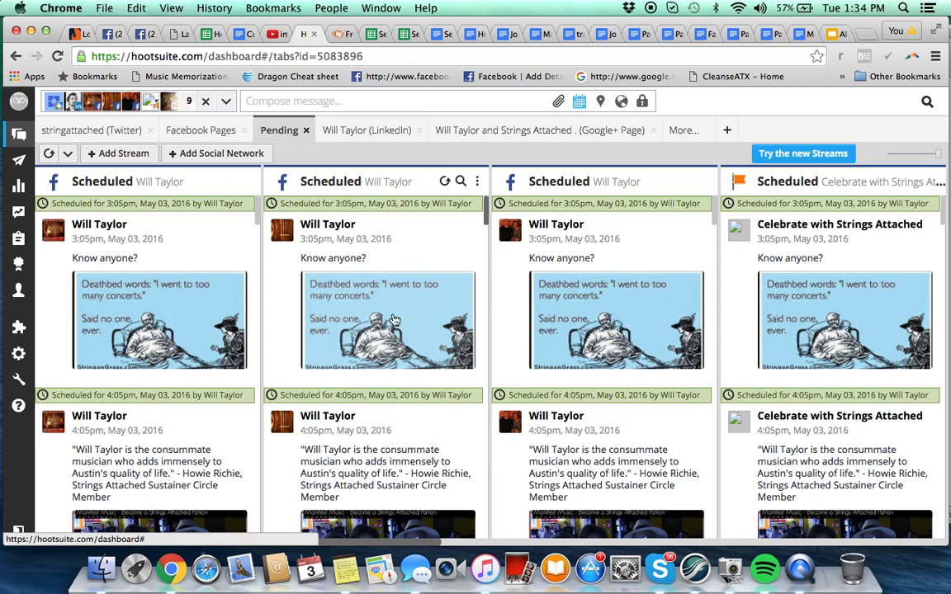
pyautogui.moveTo(326, 239)
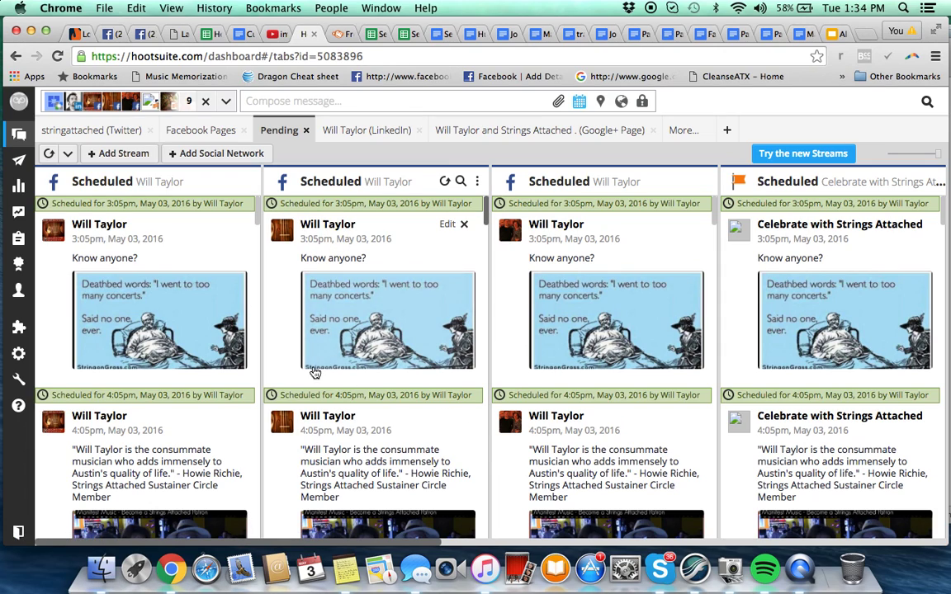
pyautogui.scroll(-5, 371, 371)
pyautogui.scroll(5, 371, 371)
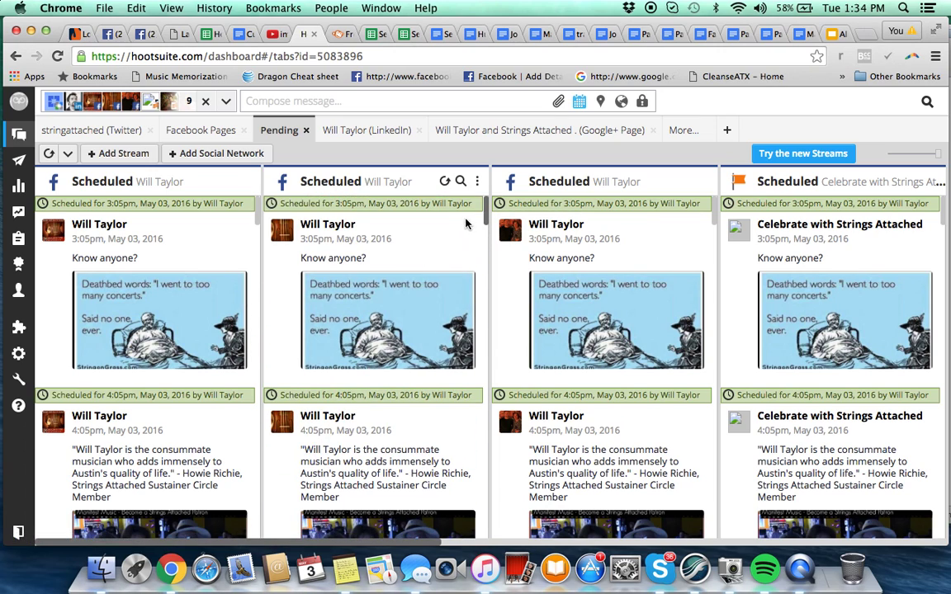
pyautogui.doubleClick(436, 253)
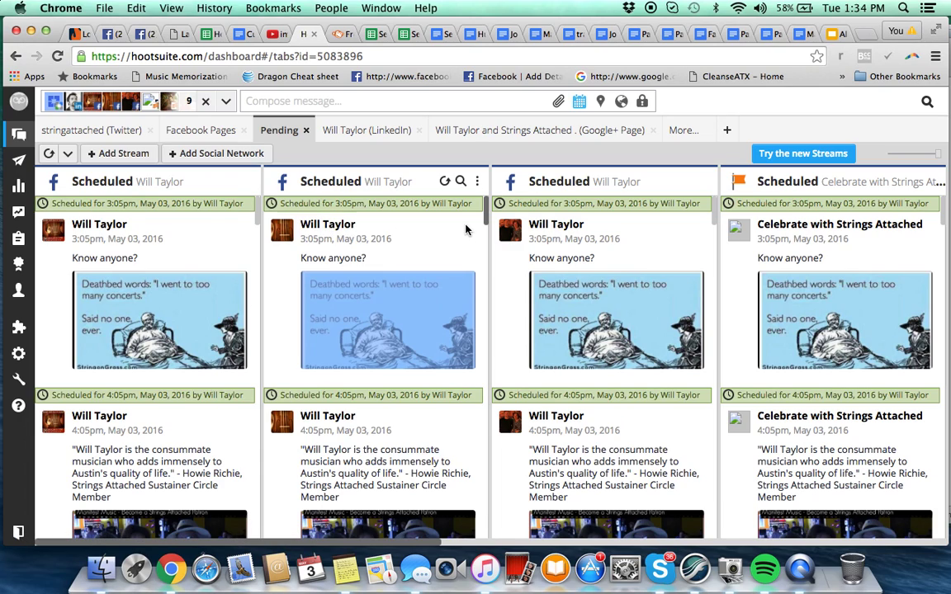
pyautogui.moveTo(224, 232)
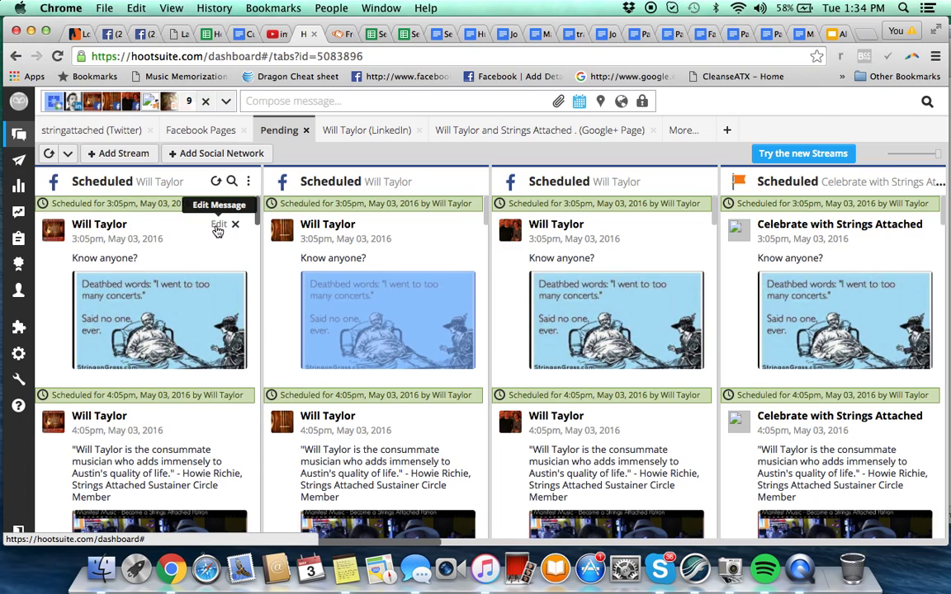